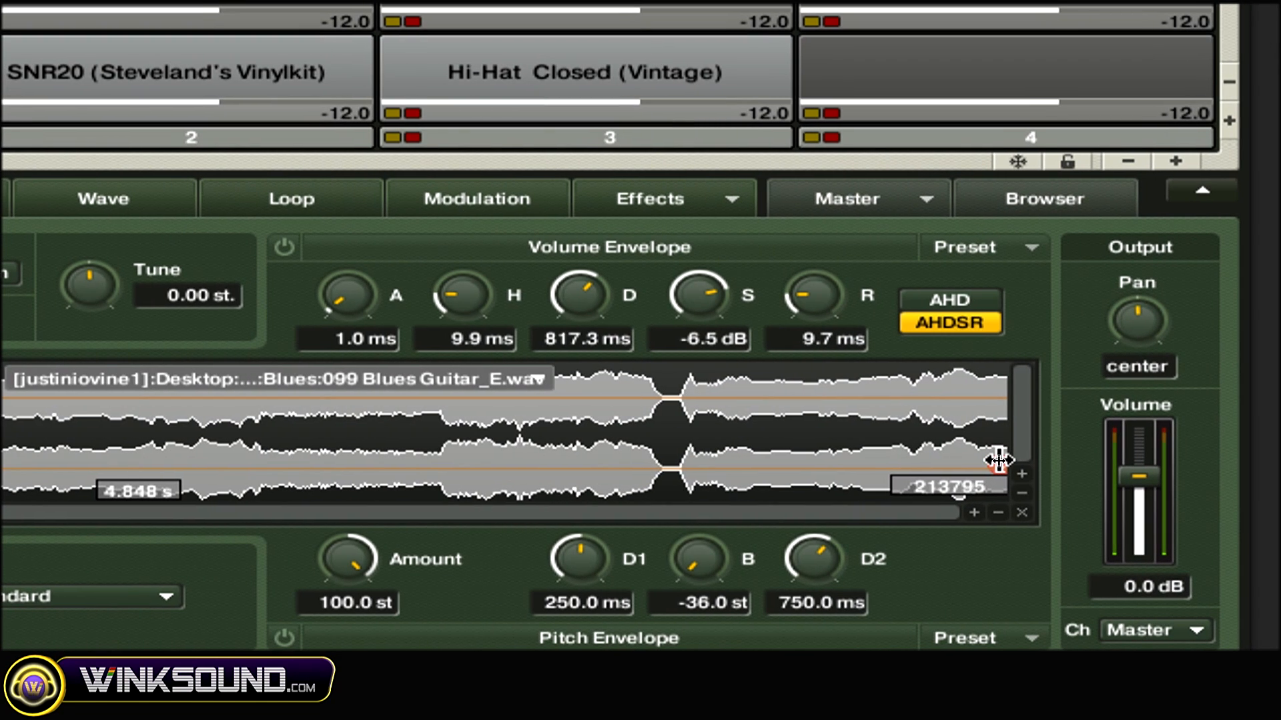
Trim the end of the blues guitar sample in cell B1 to about 1.340 s and audition the cell.
drag(998, 460, 416, 457)
drag(817, 459, 303, 465)
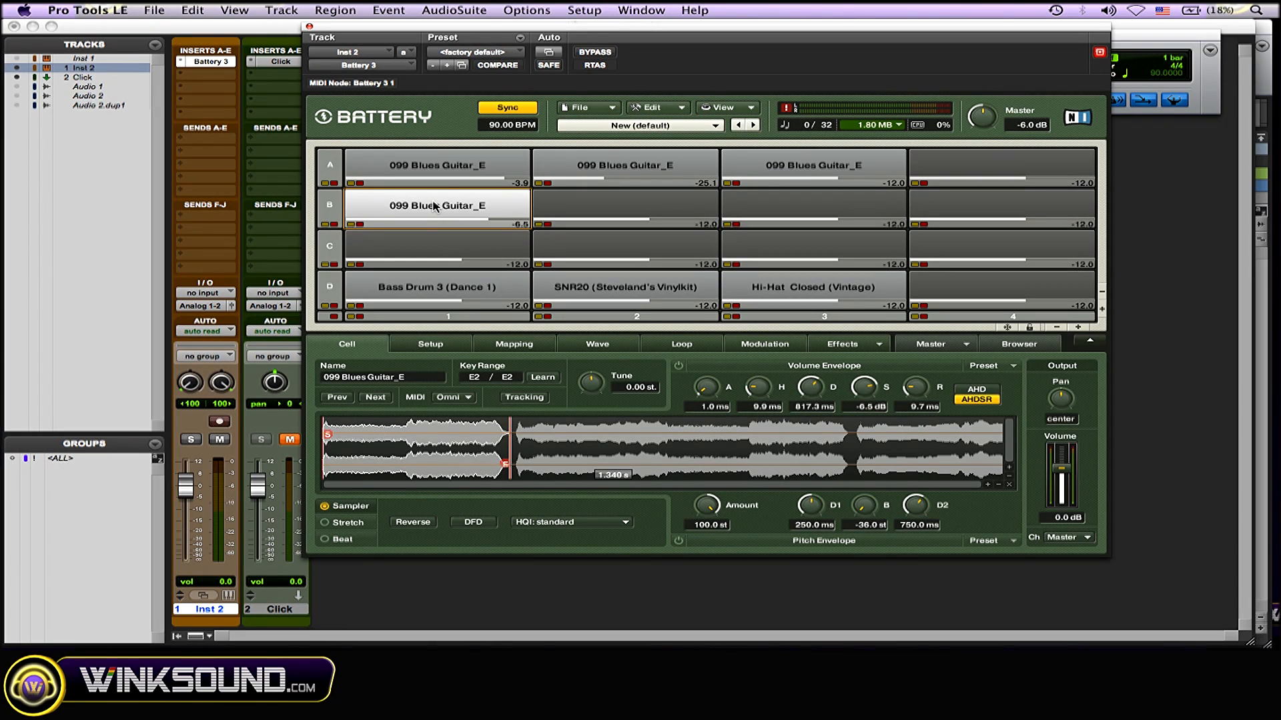
click(433, 207)
Copy the 099 Blues Guitar_E cell from B1 and paste it into the empty cell B2.
right_click(465, 203)
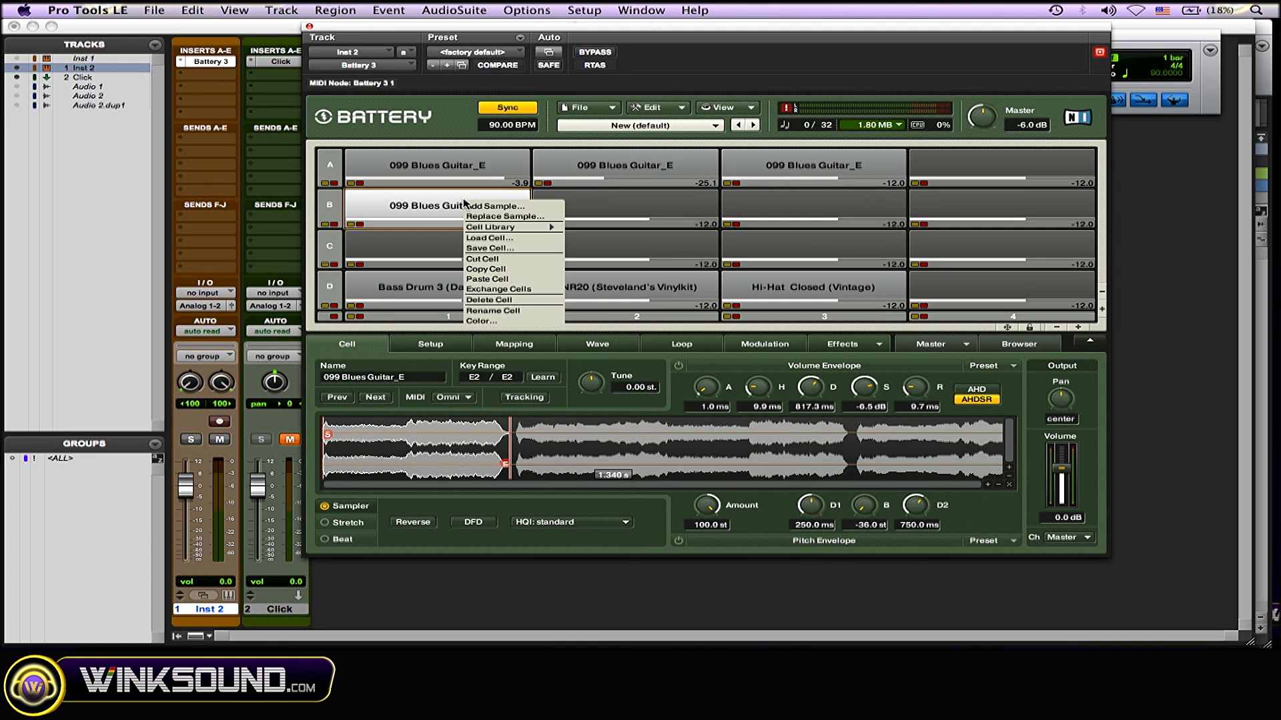
click(525, 269)
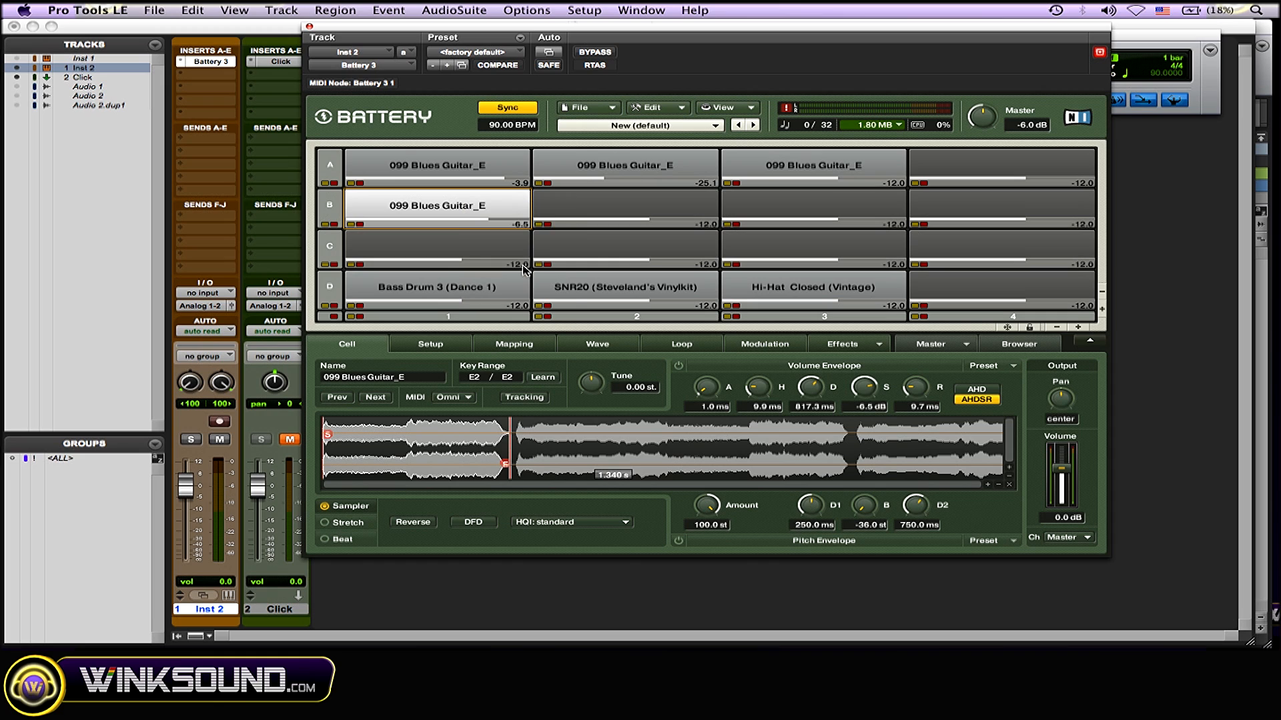
click(617, 203)
right_click(617, 204)
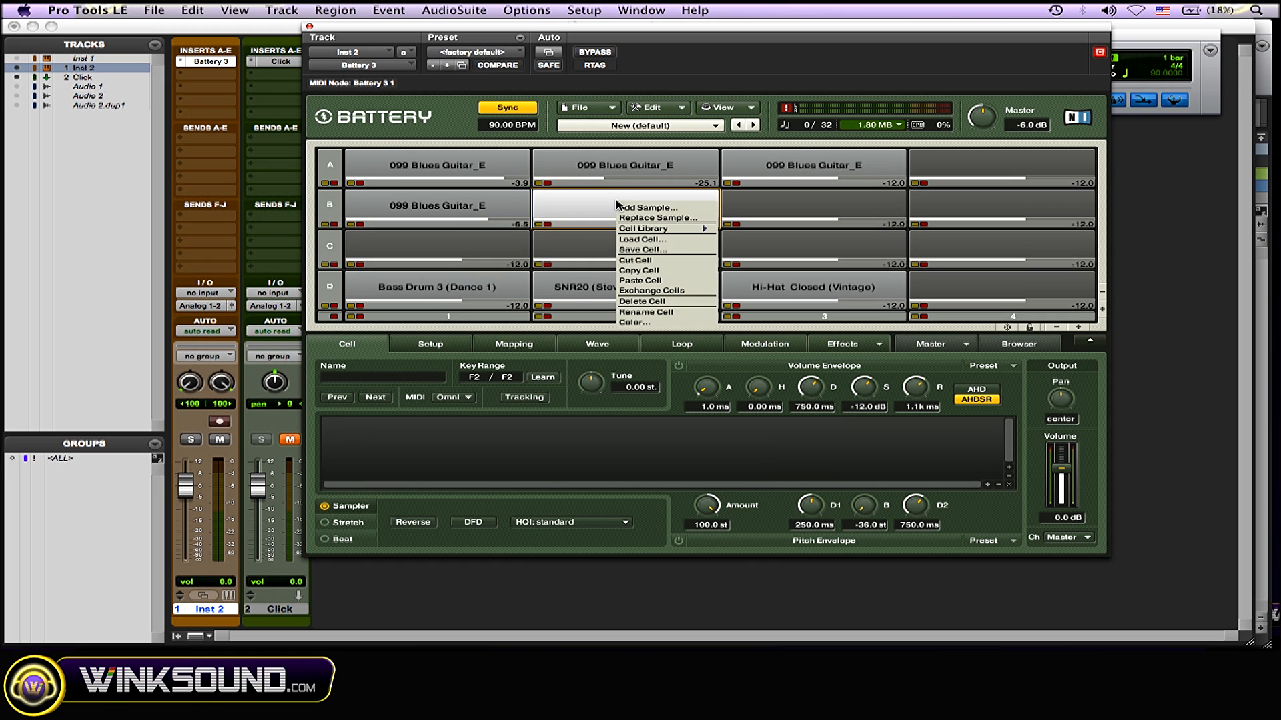
click(672, 283)
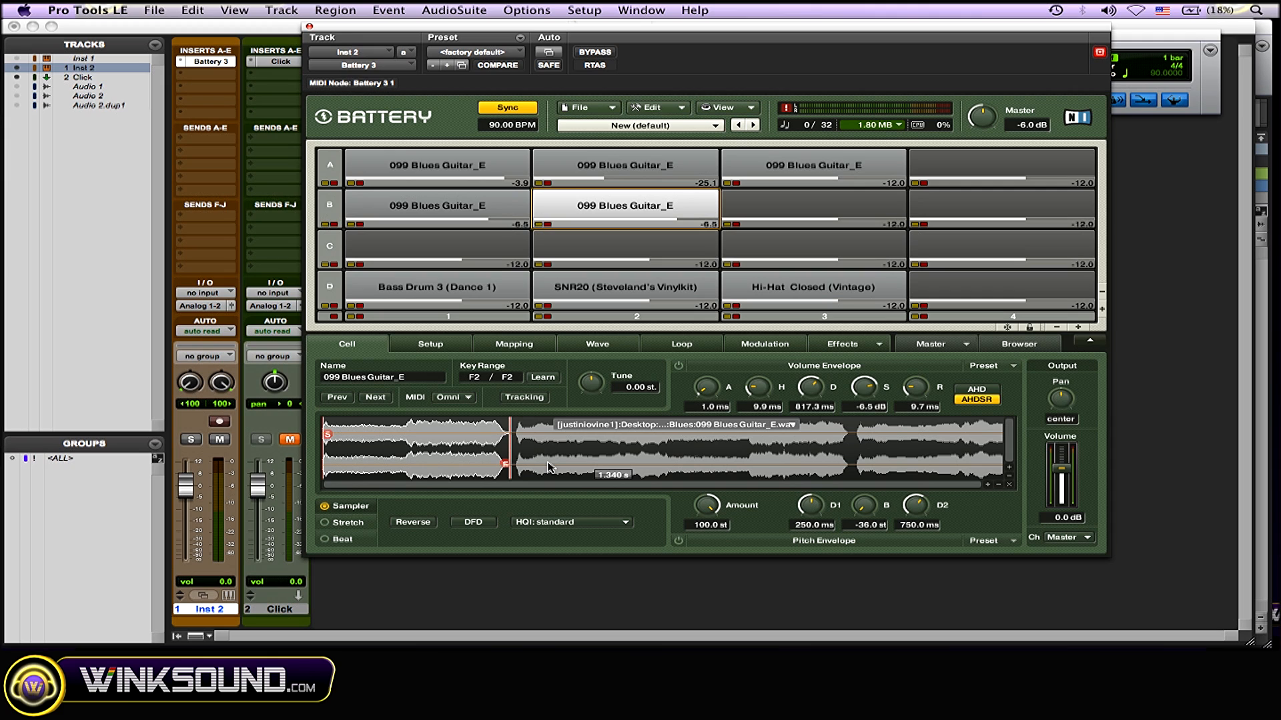
Set the start and end markers of cell B2 around the second guitar phrase, about 1.637 s long.
drag(505, 463, 743, 463)
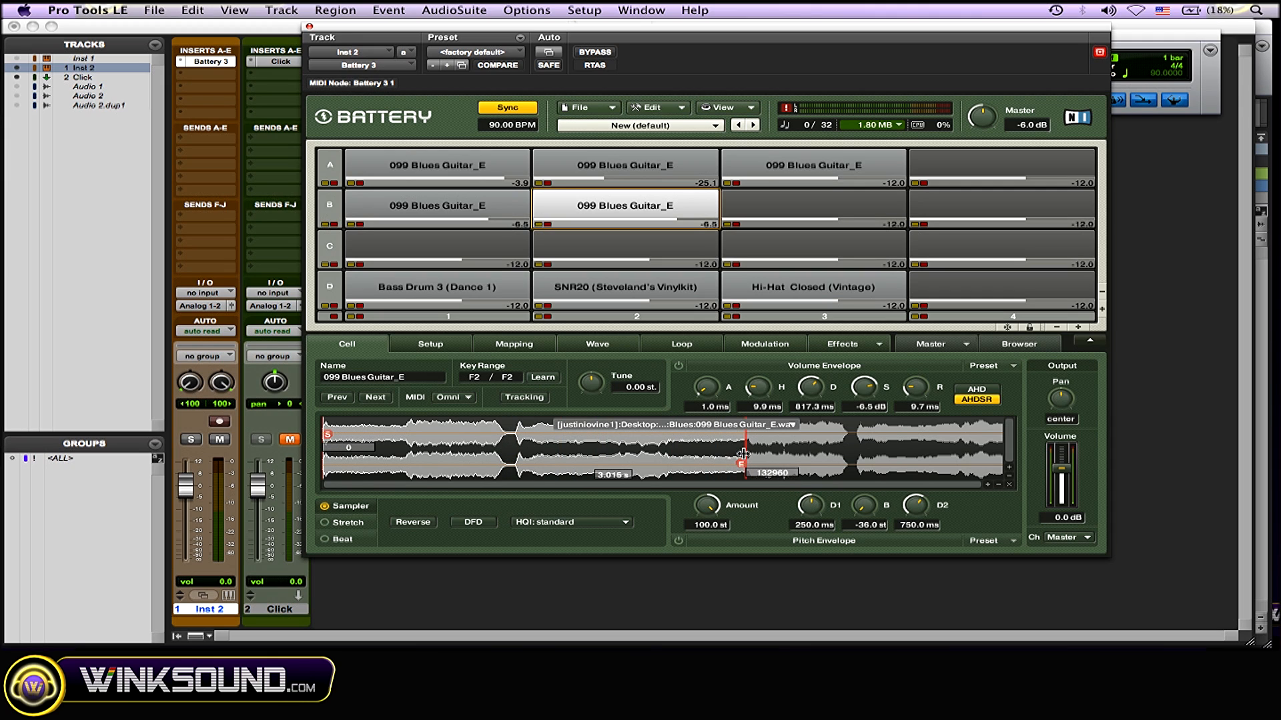
mouse_move(320, 446)
mouse_down()
mouse_move(543, 448)
mouse_move(514, 449)
mouse_up()
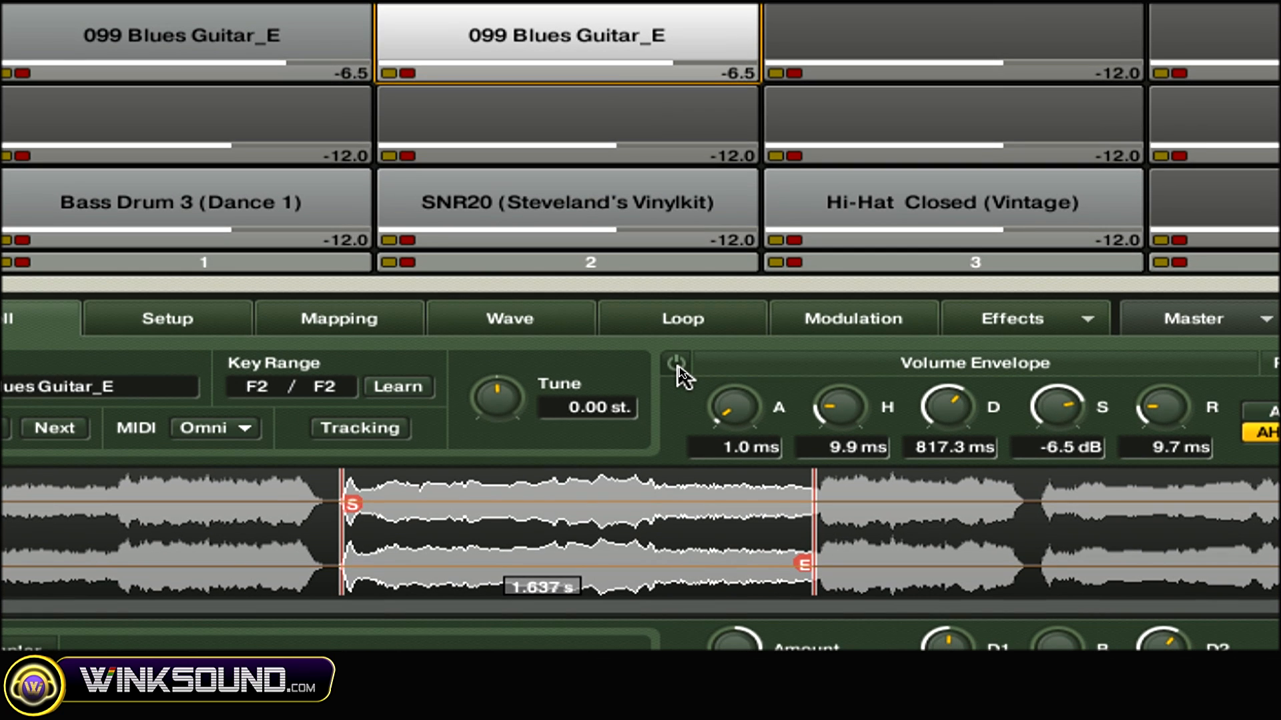
Enable the volume envelope for cell B2, set sustain to -13.3 dB and release to 4.4 ms, and audition it.
click(680, 367)
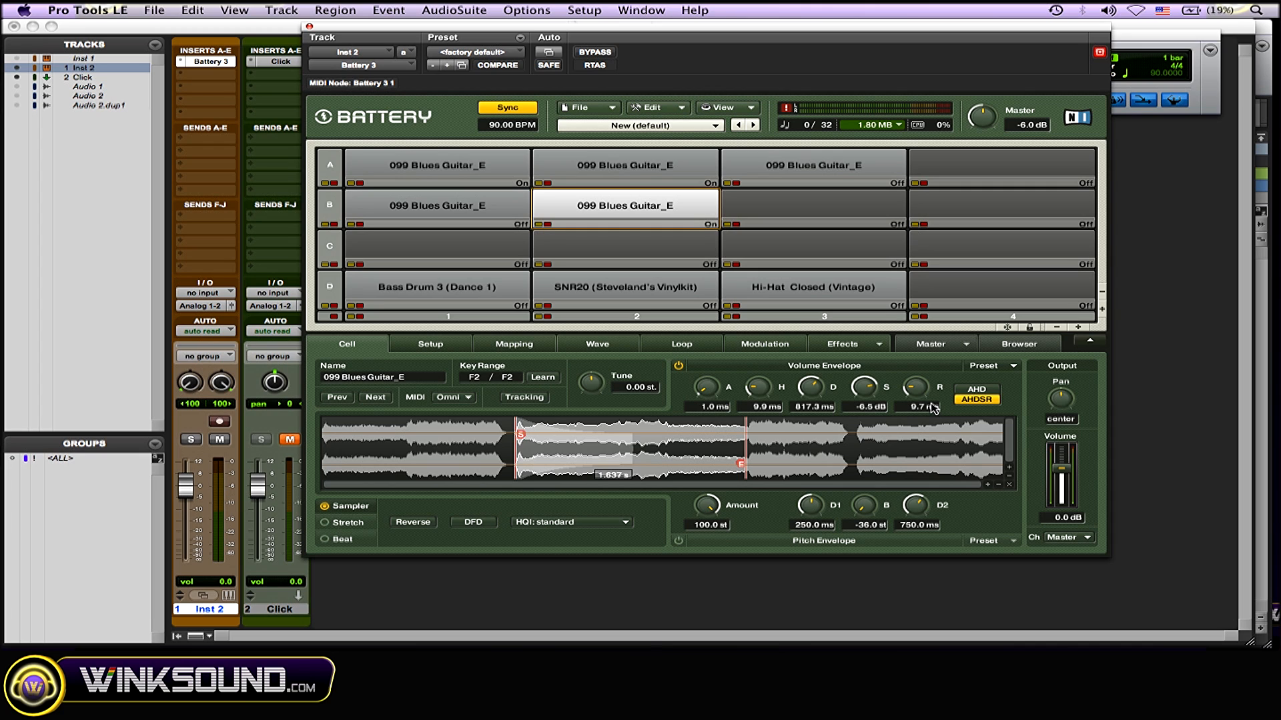
drag(866, 389, 862, 419)
drag(932, 395, 922, 410)
click(625, 218)
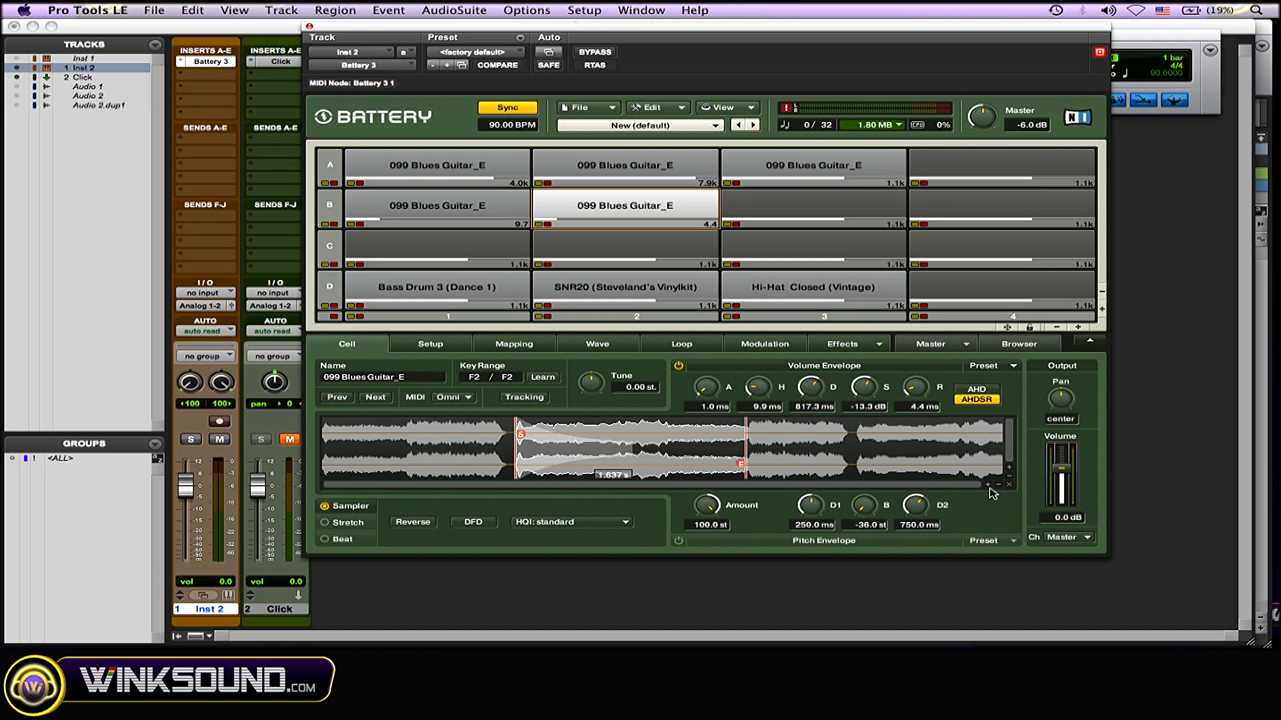
Fine-tune the end marker of cell B2 at high waveform magnification to a sample length of about 1.632 s and audition the cell.
click(987, 485)
click(987, 485)
click(987, 485)
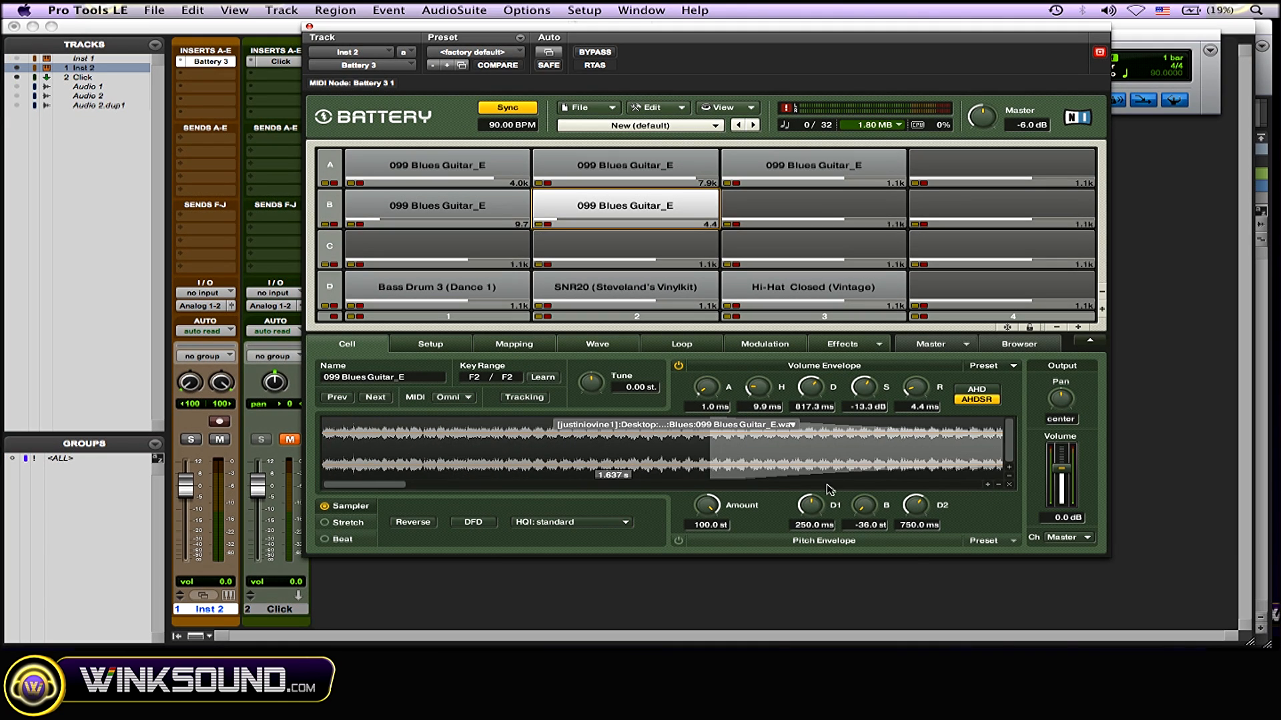
drag(380, 485, 767, 485)
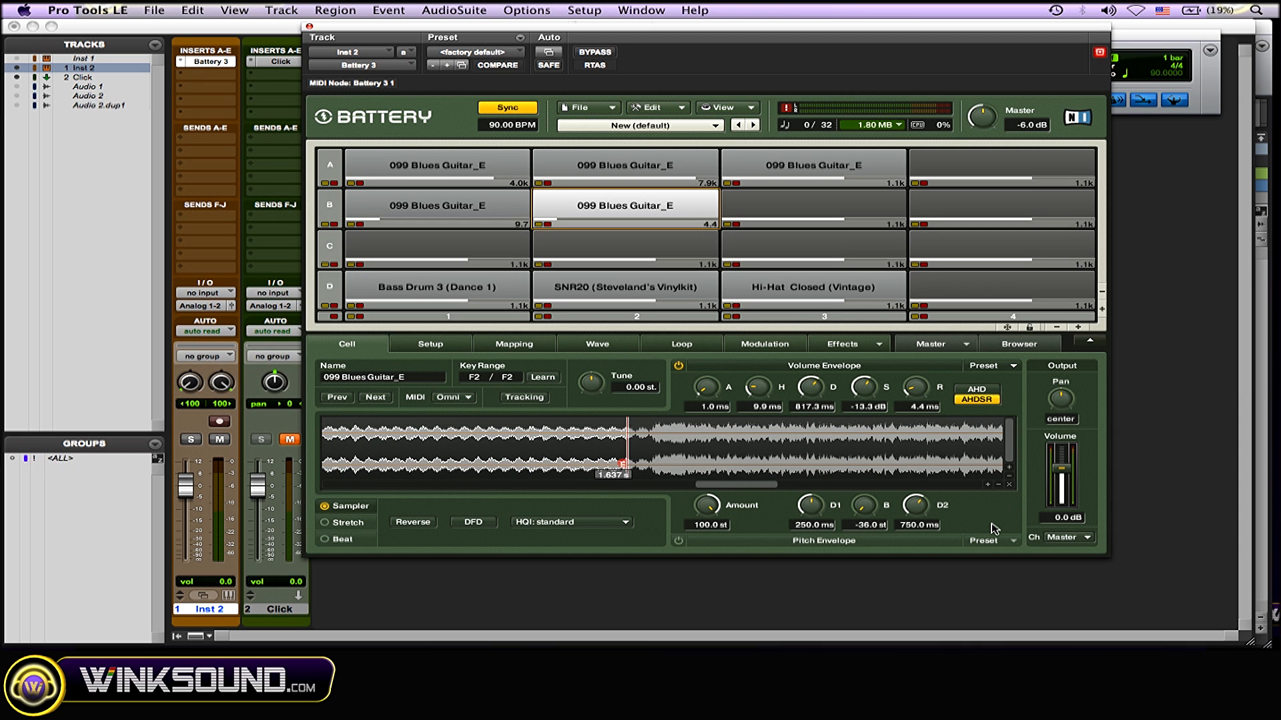
click(987, 485)
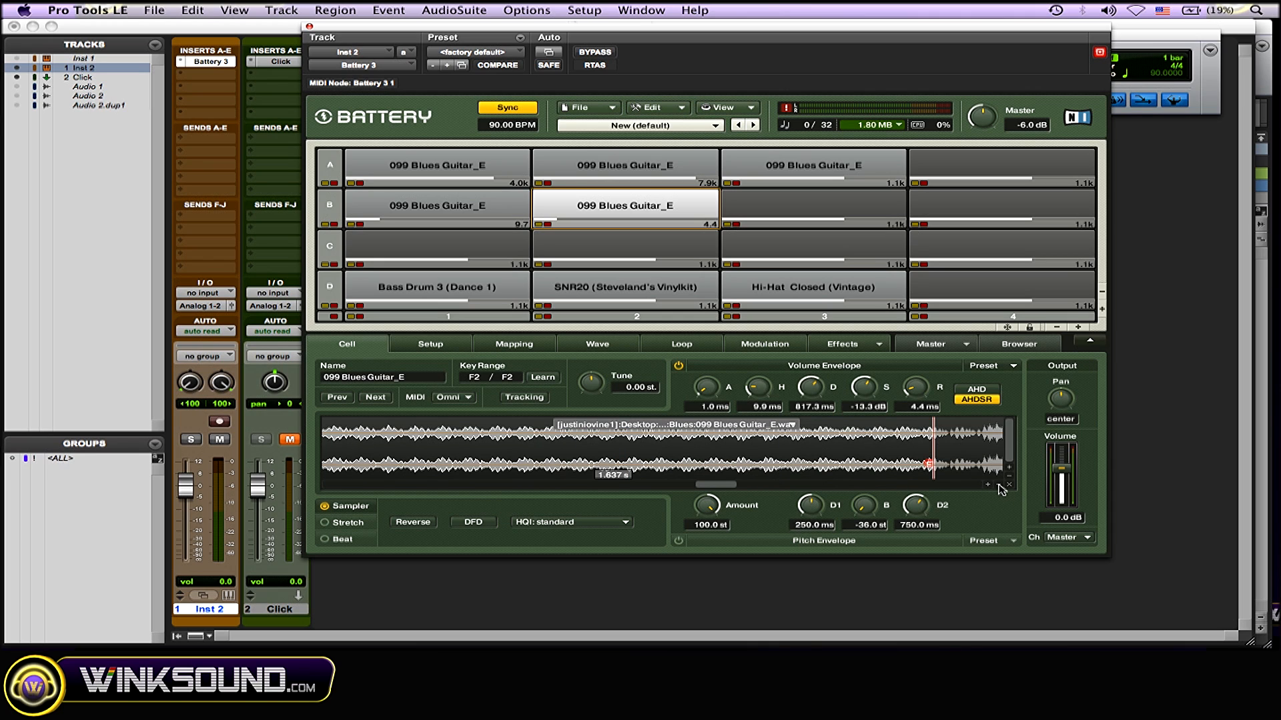
drag(933, 459, 923, 454)
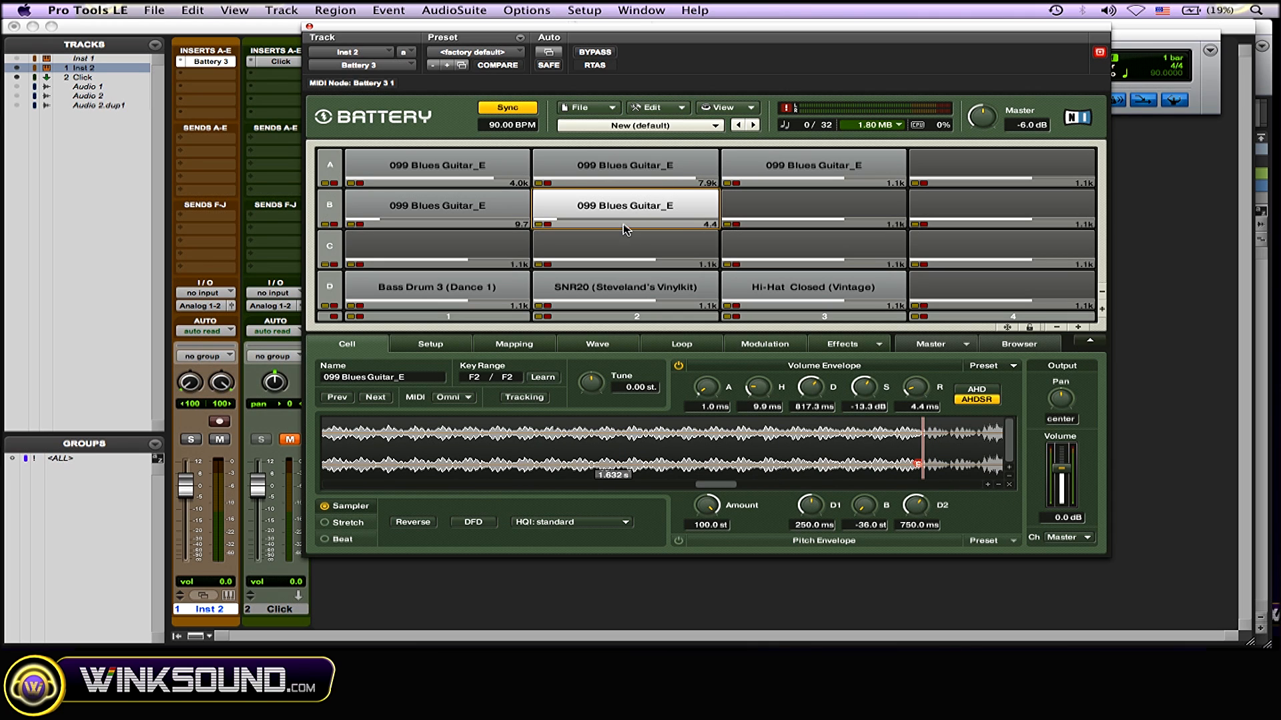
click(645, 210)
click(998, 484)
click(998, 484)
click(998, 485)
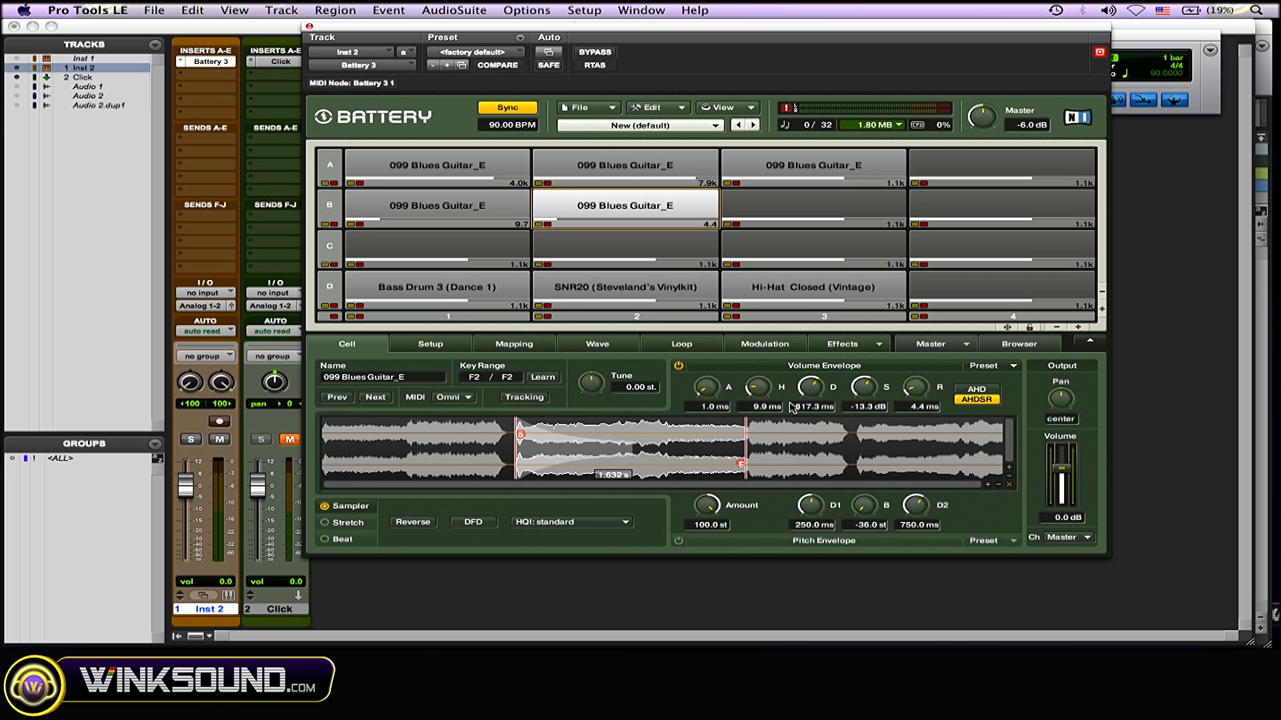
Set the volume envelope decay of cell B2 to 447.5 ms, auditioning the cell between adjustments.
drag(810, 386, 812, 395)
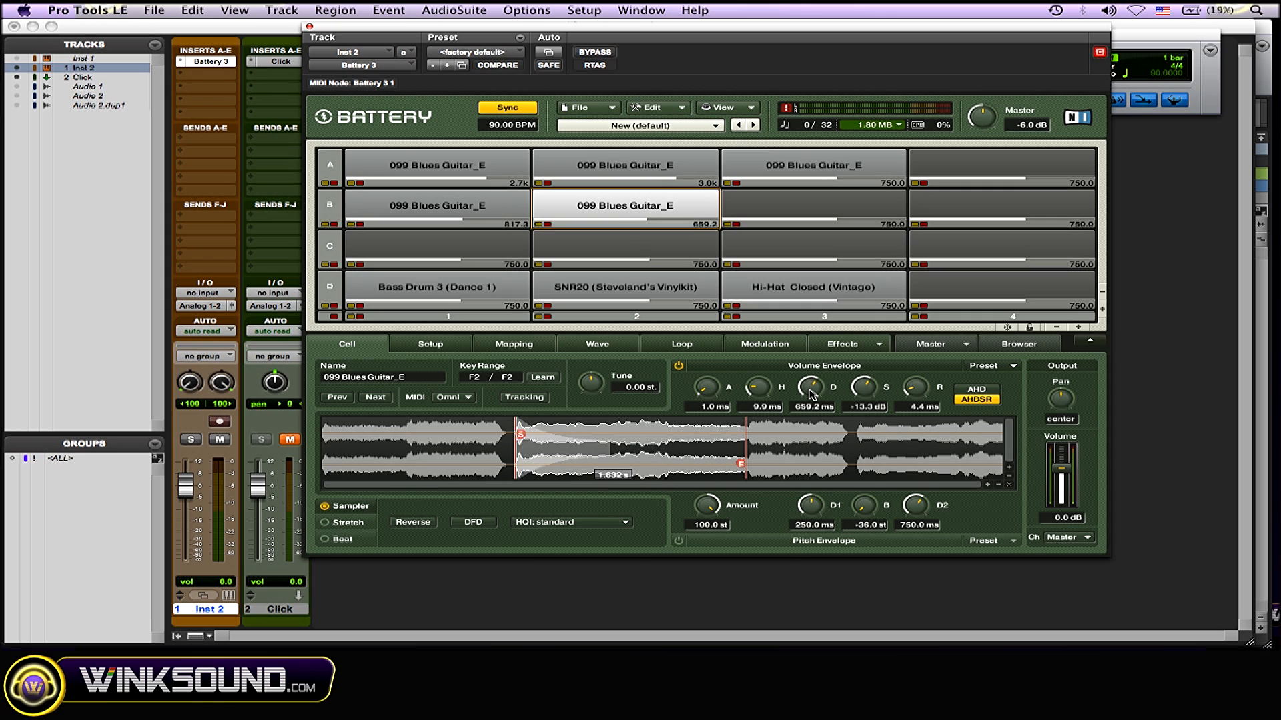
click(627, 206)
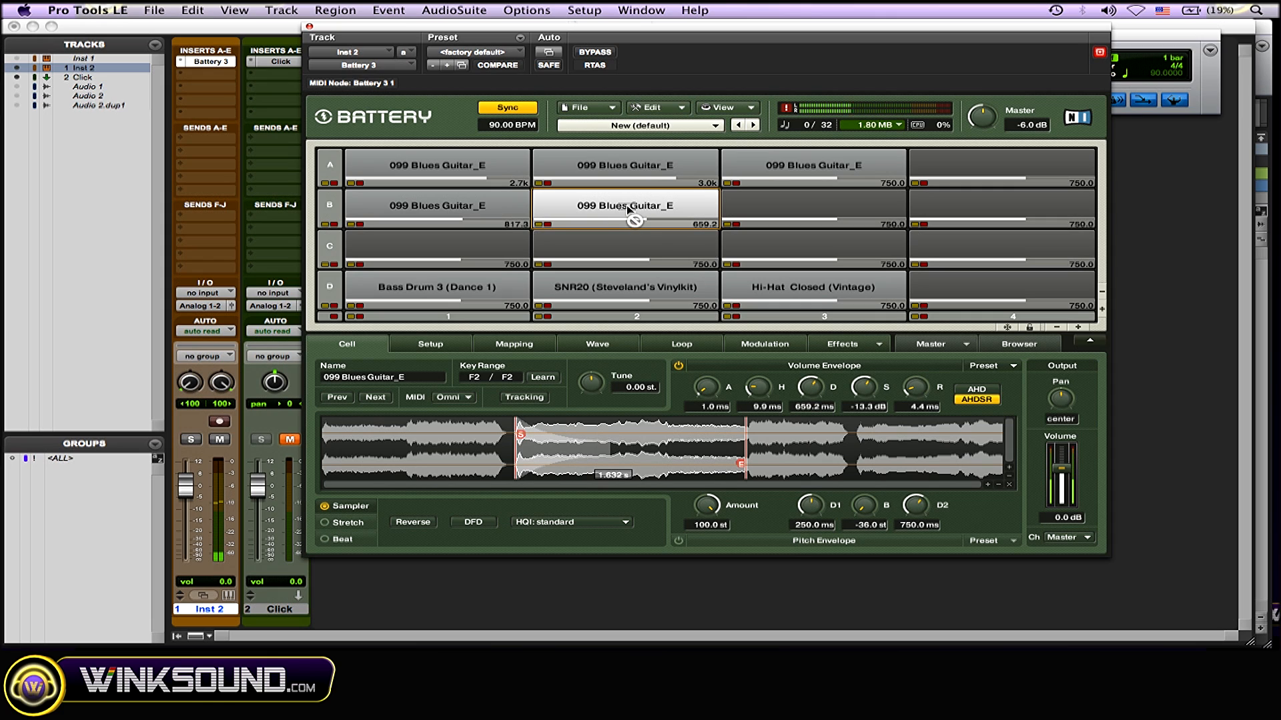
drag(811, 388, 812, 399)
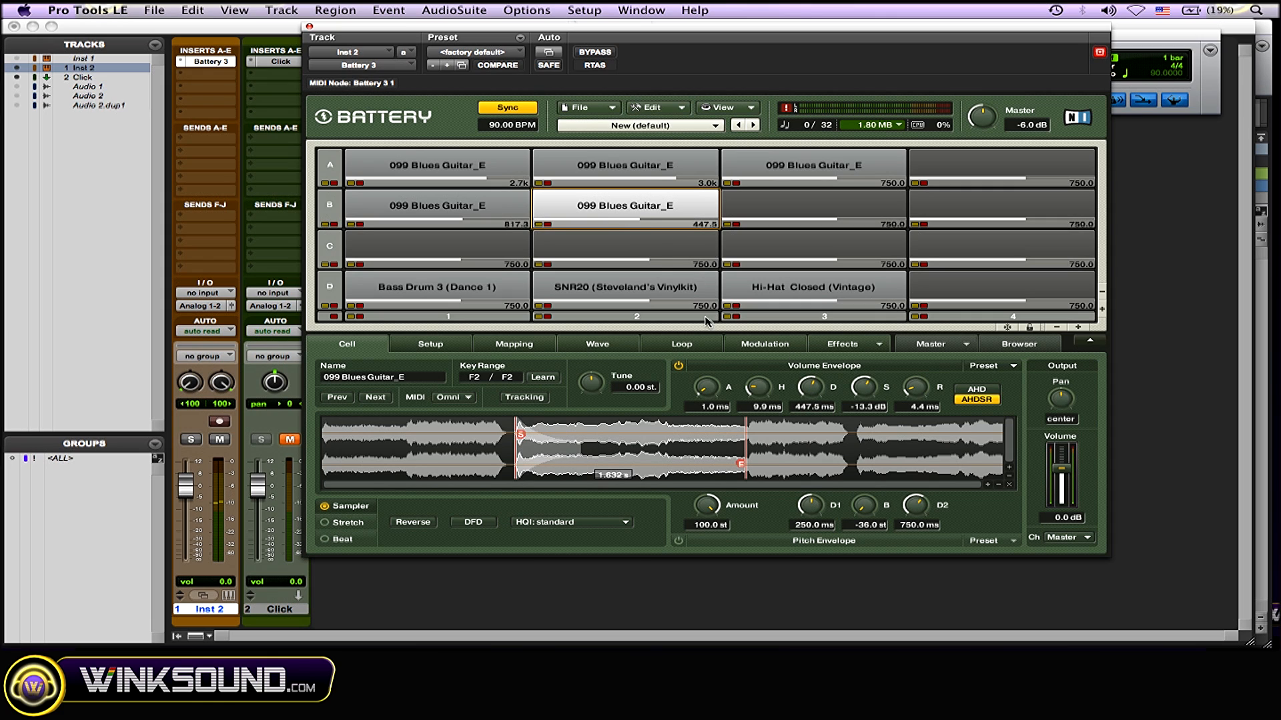
click(640, 207)
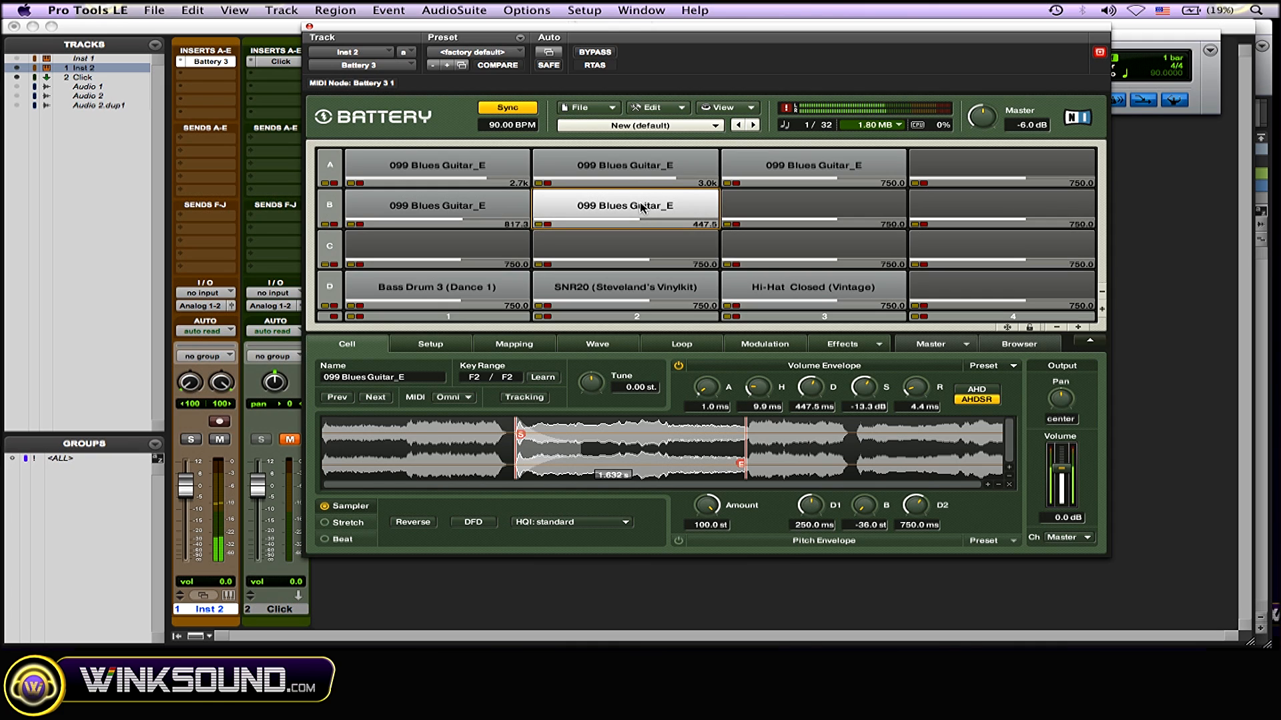
Set the volume envelope of cell B2 to a sustain of -18.2 dB and a hold of 1.1k ms, auditioning each change.
drag(867, 386, 866, 396)
drag(642, 207, 643, 209)
drag(865, 387, 865, 395)
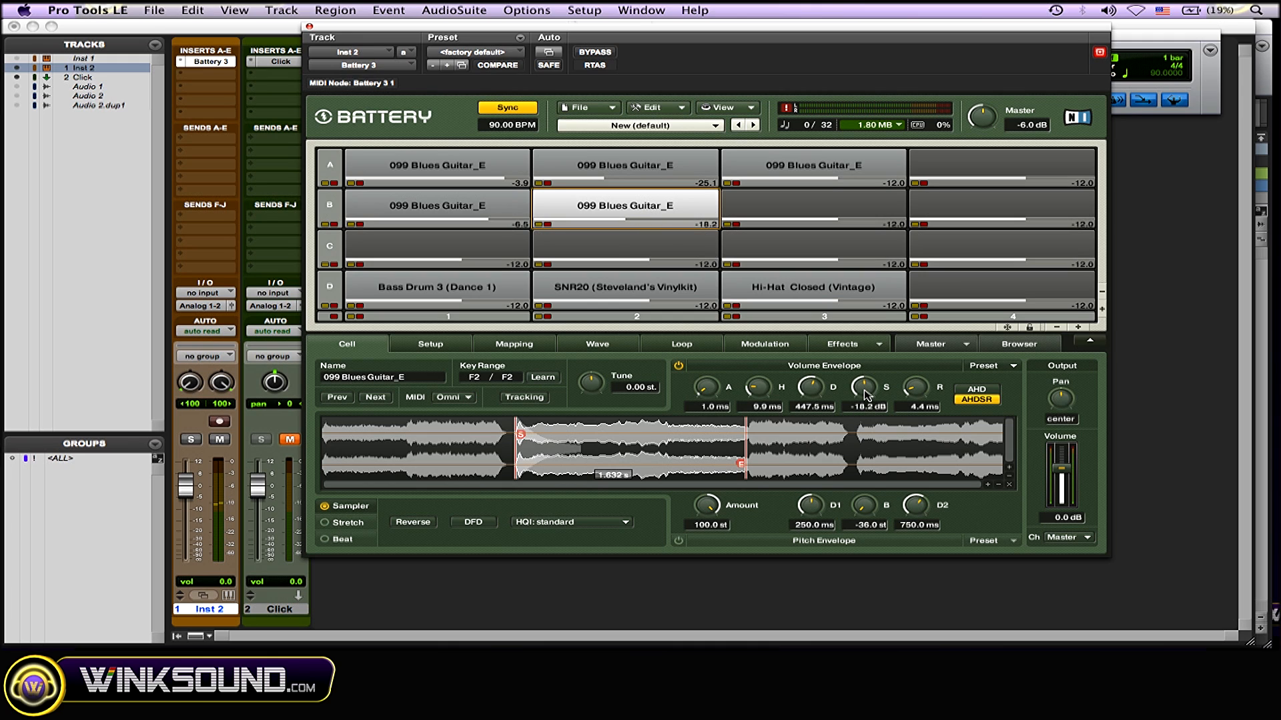
click(642, 206)
mouse_move(759, 392)
mouse_down()
mouse_move(761, 352)
mouse_move(756, 399)
mouse_move(755, 387)
mouse_up()
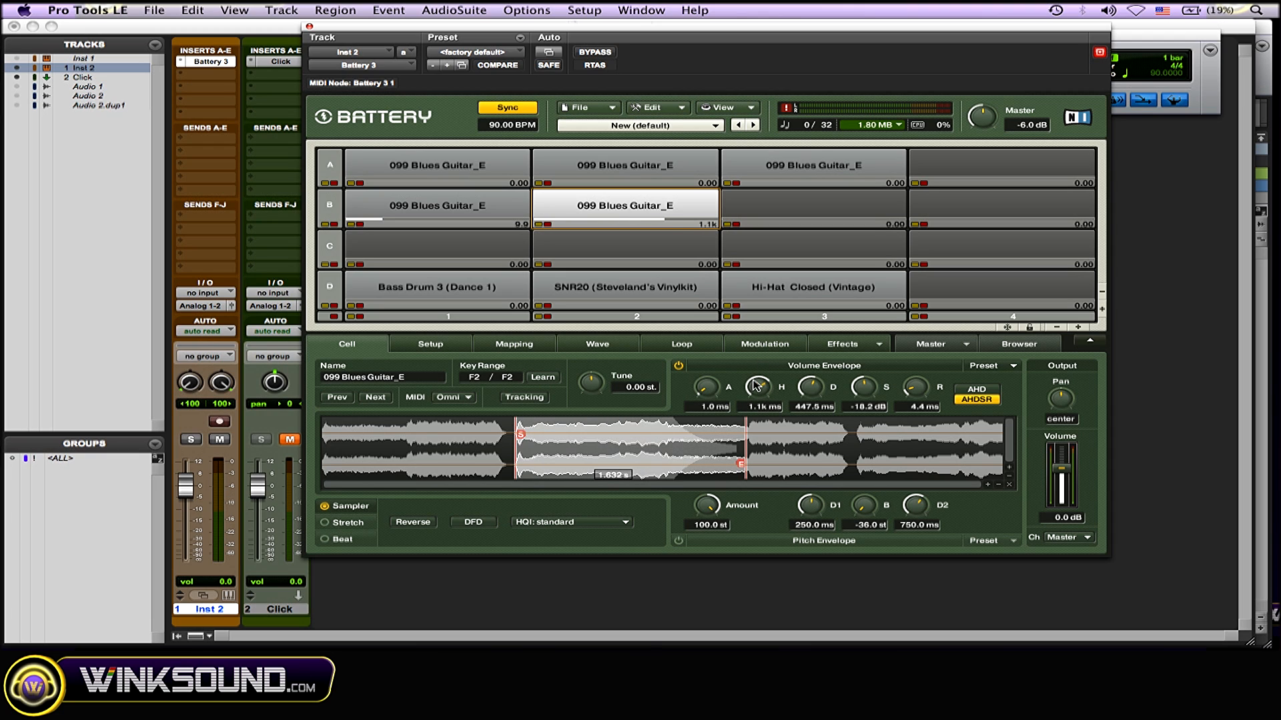
click(668, 206)
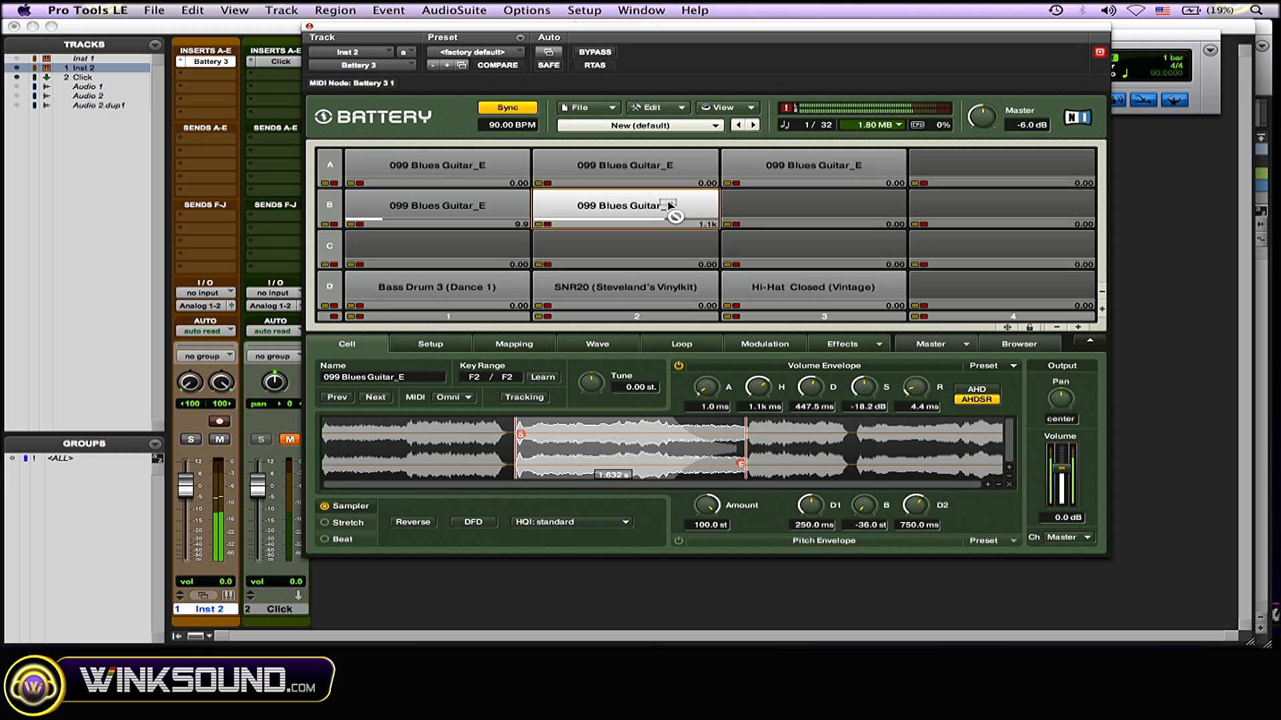